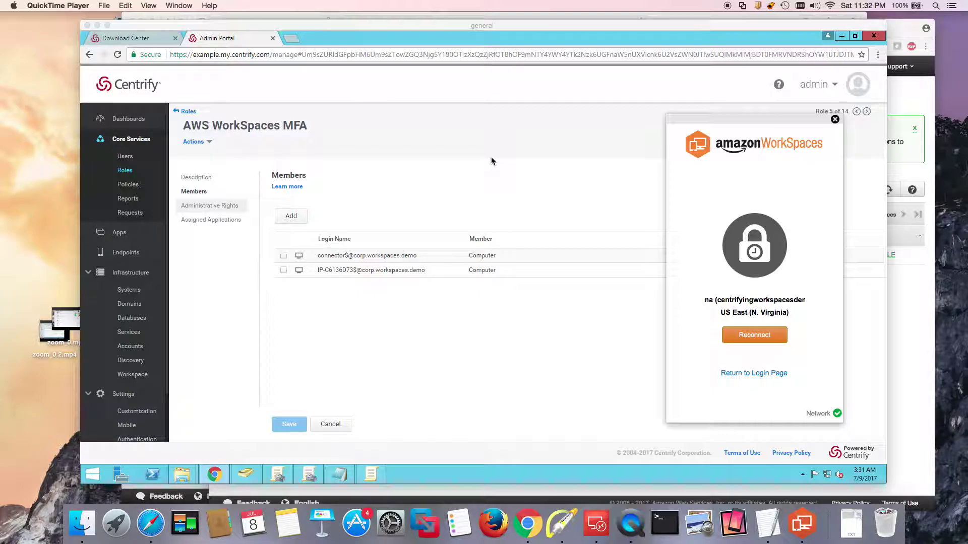
- Draw a Highlight arrow at the first member row, then clear the annotation
{"action": "left_click", "coordinate": [561, 523]}
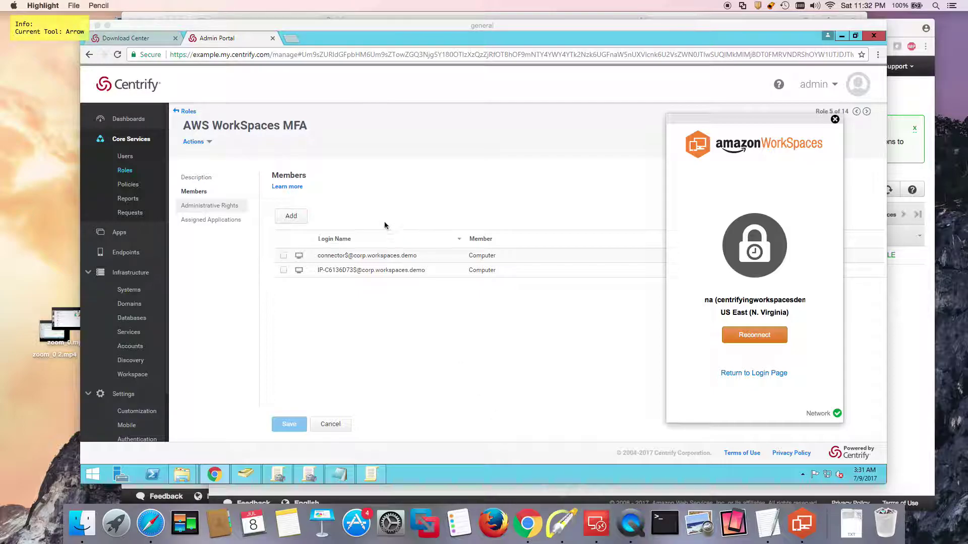
{"action": "left_click_drag", "start_coordinate": [384, 213], "coordinate": [364, 244]}
{"action": "key", "text": "f"}
{"action": "key", "text": "Escape"}
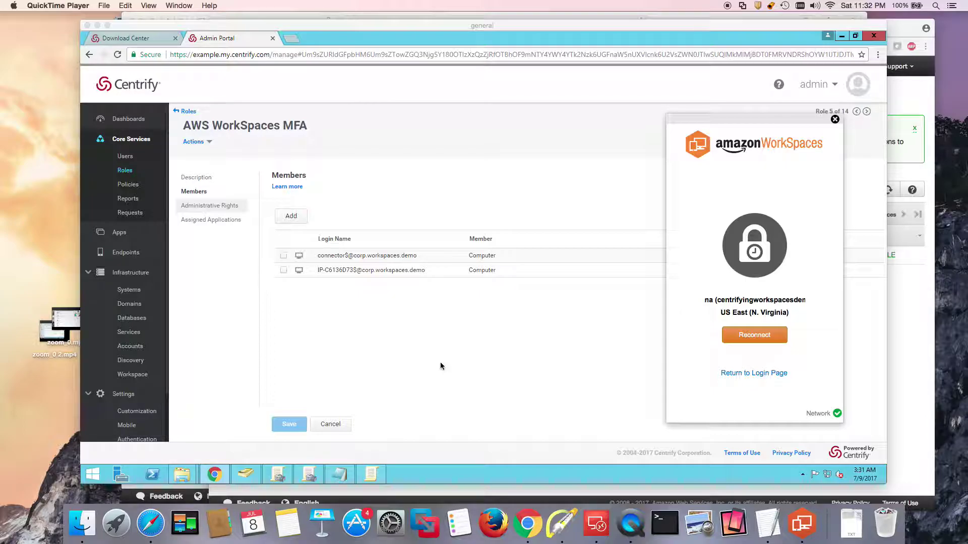
- Reconnect to the WorkSpace and choose Other user at the Windows sign-in screen
{"action": "left_click", "coordinate": [744, 337]}
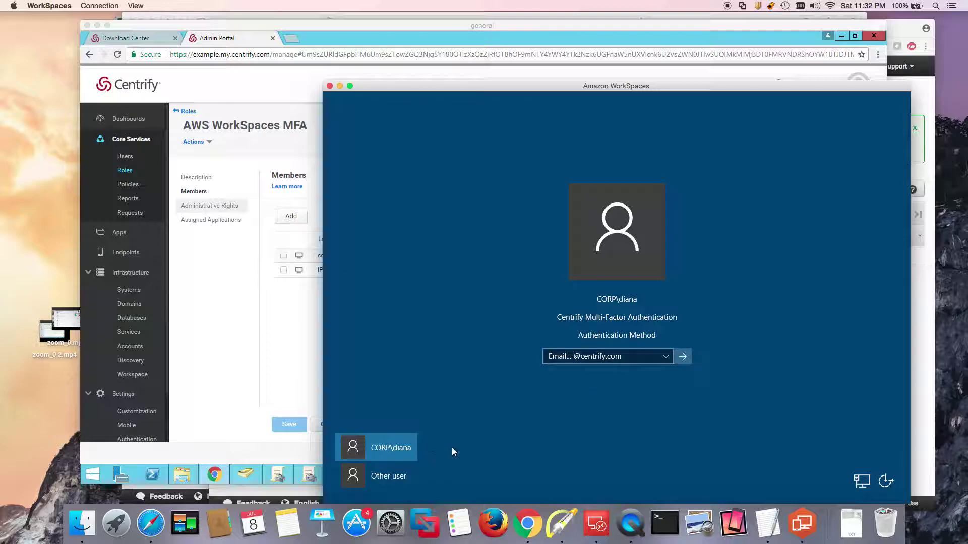
{"action": "left_click", "coordinate": [389, 478]}
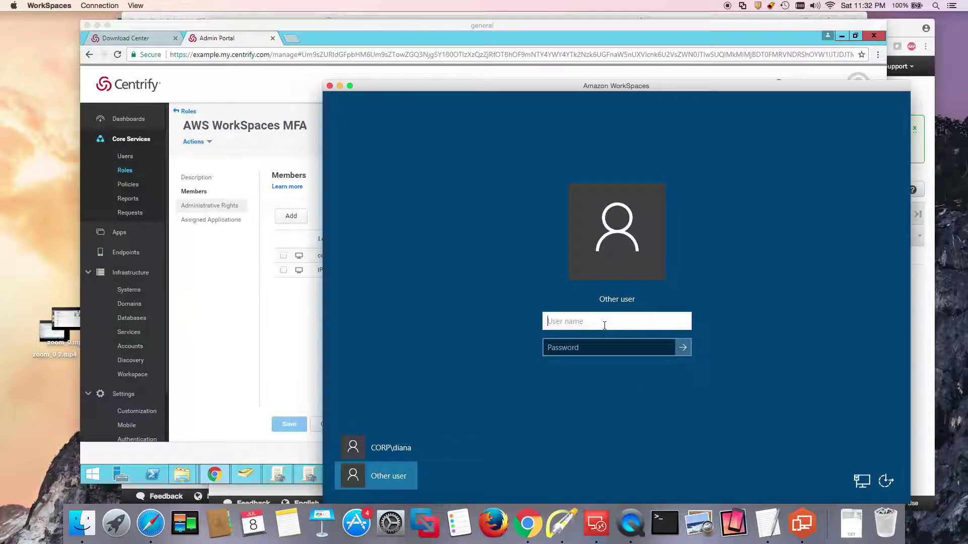
{"action": "left_click_drag", "start_coordinate": [664, 90], "coordinate": [654, 57]}
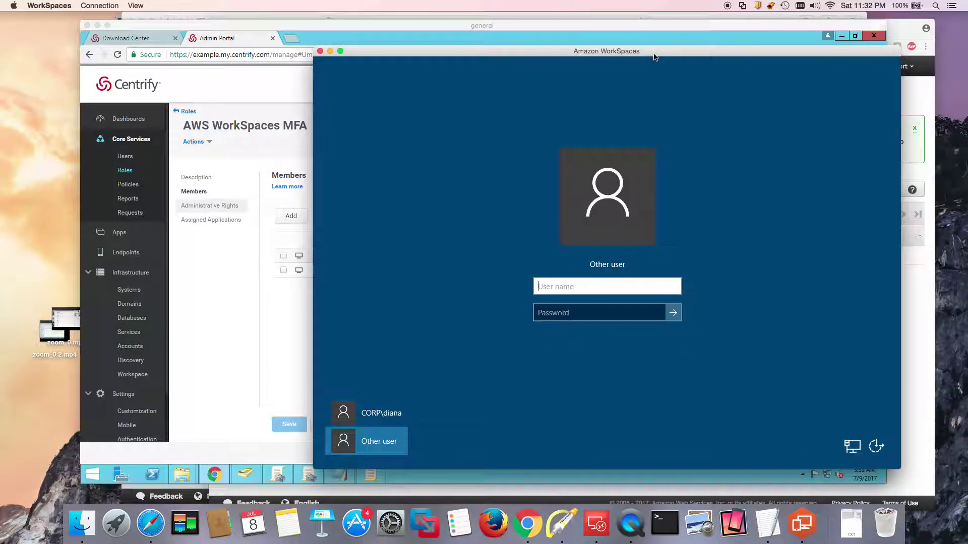
- Enter the domain user's name and password and submit the sign-in
{"action": "type", "text": "diana"}
{"action": "key", "text": "Tab"}
{"action": "type", "text": "P"}
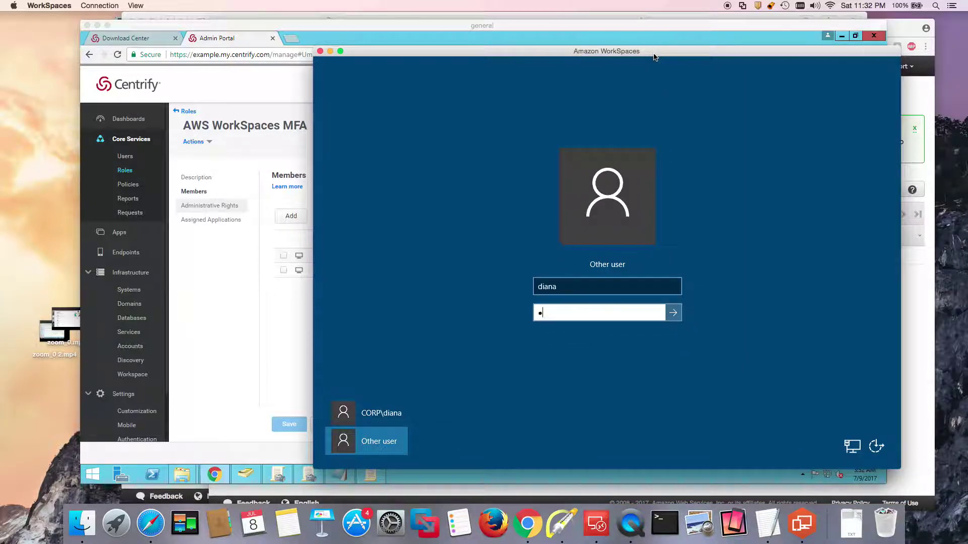
{"action": "type", "text": "assword"}
{"action": "key", "text": "Return"}
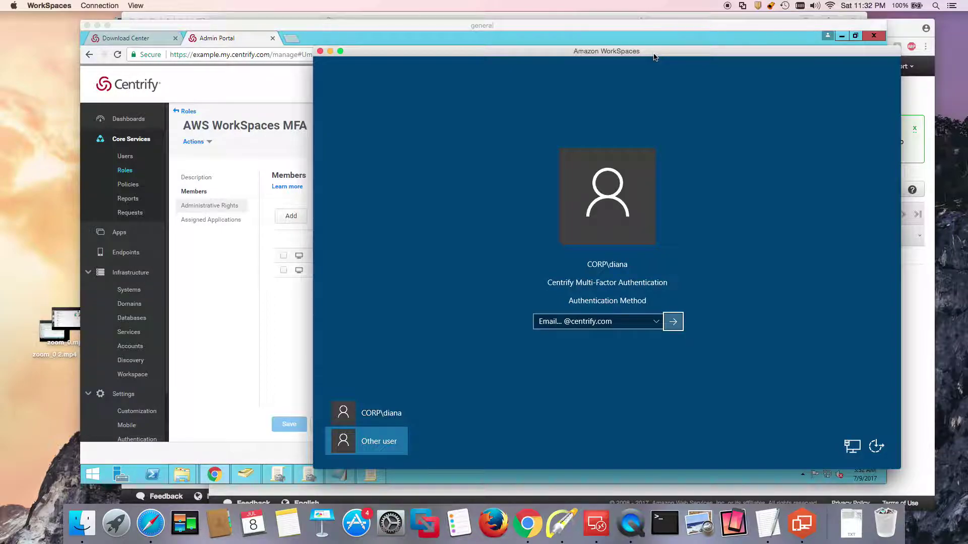
- Choose SMS as the Centrify authentication method and submit it
{"action": "left_click", "coordinate": [654, 324]}
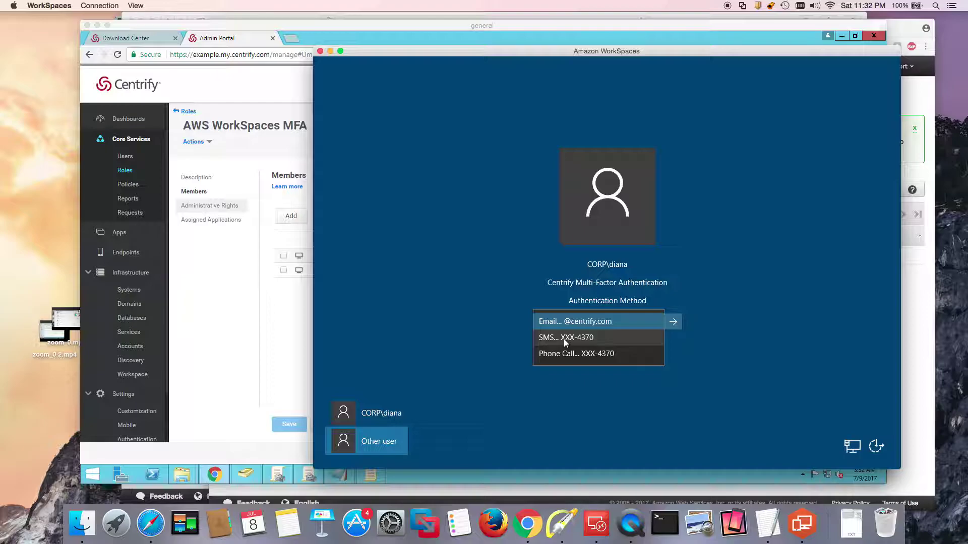
{"action": "left_click", "coordinate": [564, 338]}
{"action": "left_click", "coordinate": [673, 322]}
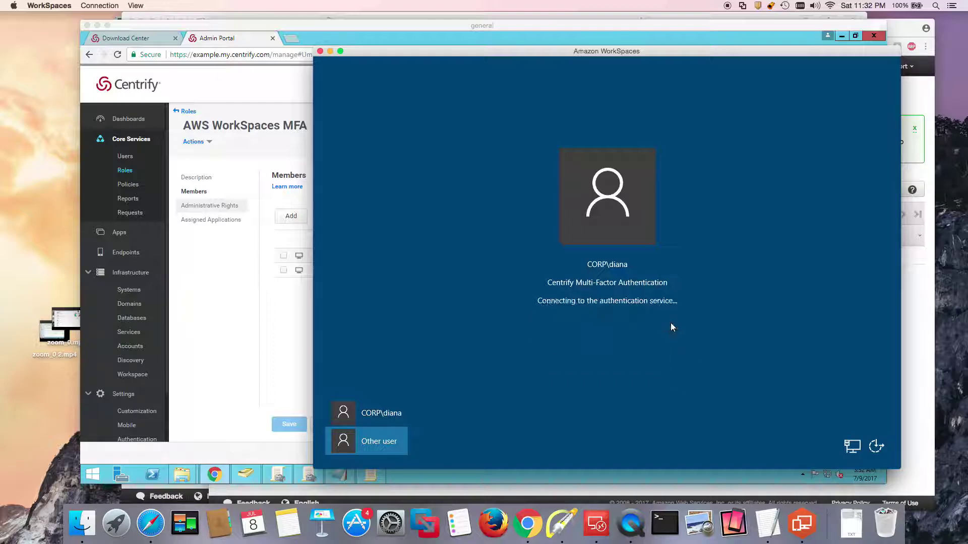
{"action": "left_click_drag", "start_coordinate": [637, 52], "coordinate": [473, 44]}
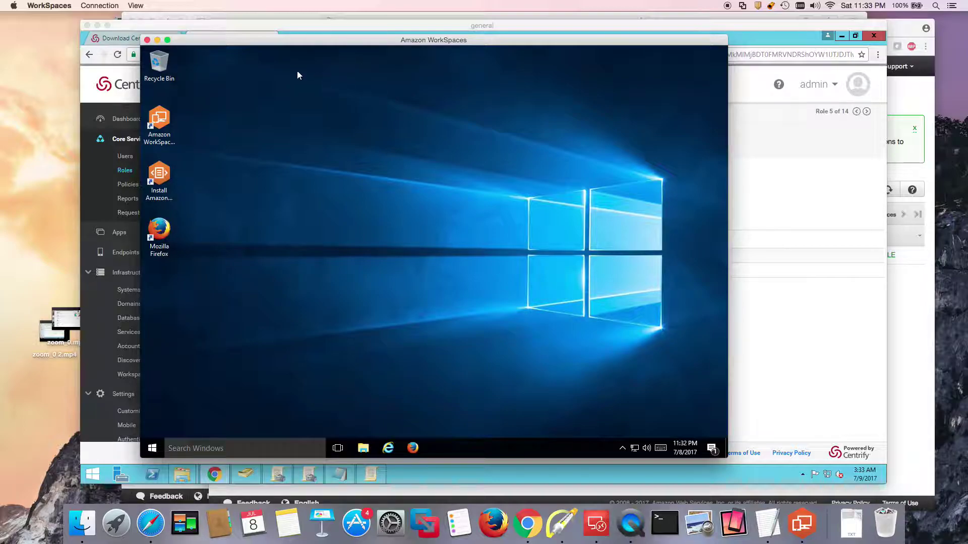
- Send CTRL-ALT-DEL and return the Windows session to the lock screen
{"action": "left_click", "coordinate": [104, 6]}
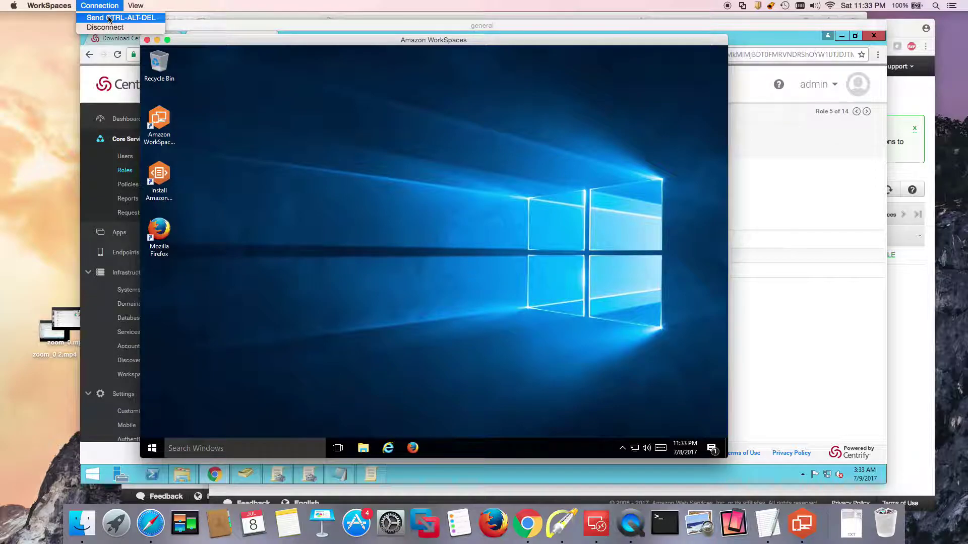
{"action": "left_click", "coordinate": [109, 18]}
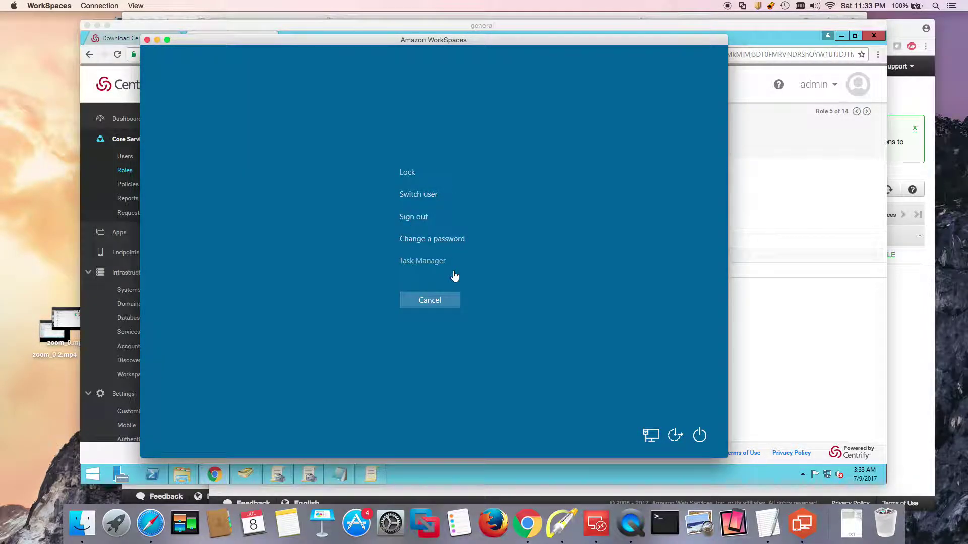
{"action": "left_click", "coordinate": [418, 194]}
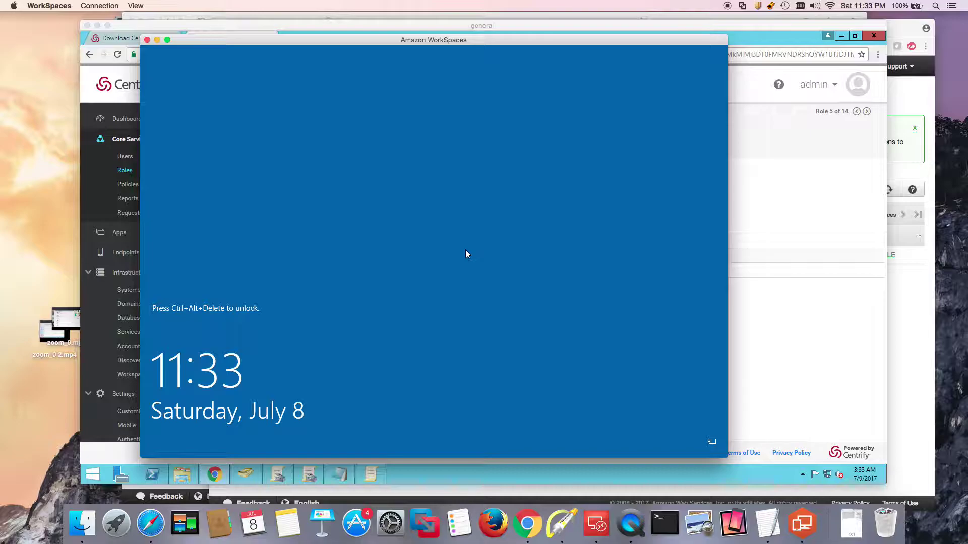
- Unlock with the password and pass the Centrify MFA challenge using the Email method
{"action": "left_click", "coordinate": [99, 5]}
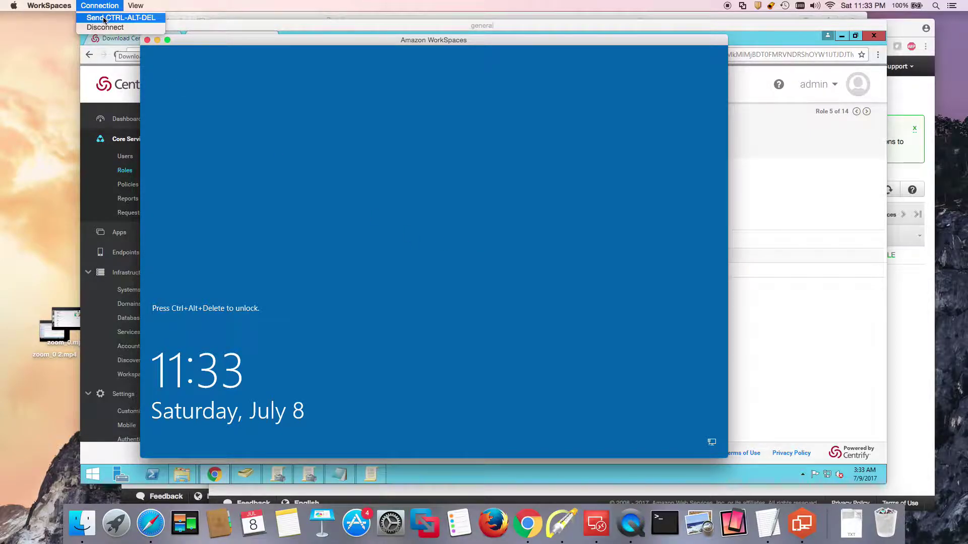
{"action": "left_click", "coordinate": [104, 18]}
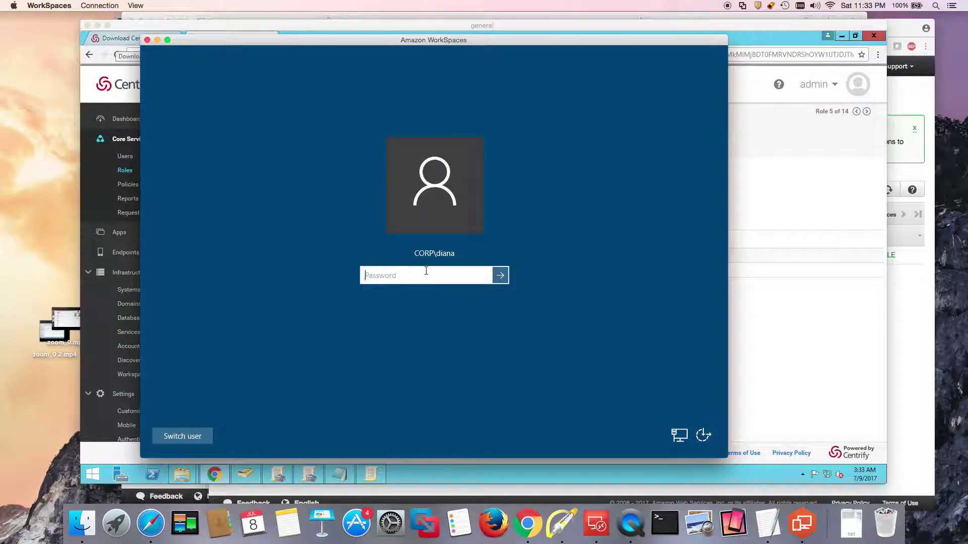
{"action": "type", "text": "********"}
{"action": "key", "text": "Return"}
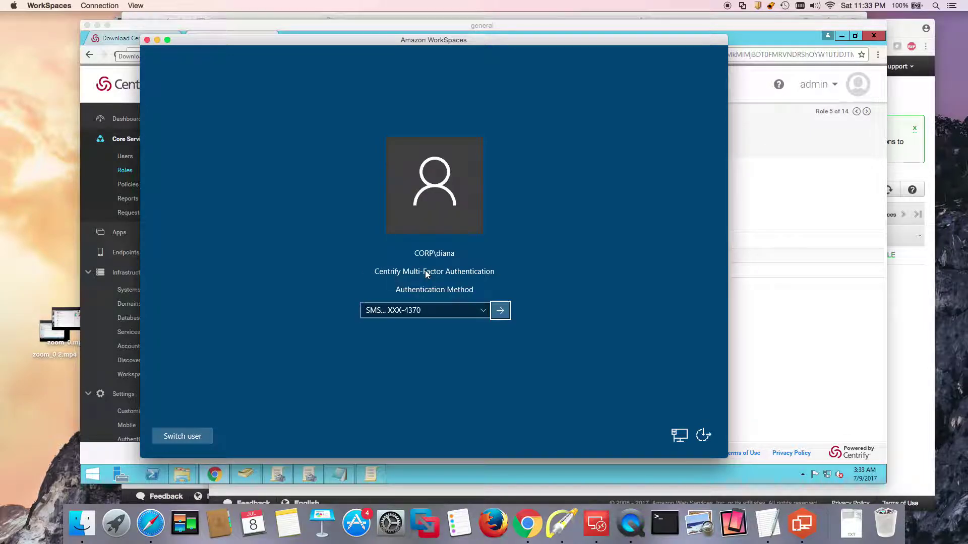
{"action": "left_click", "coordinate": [474, 310]}
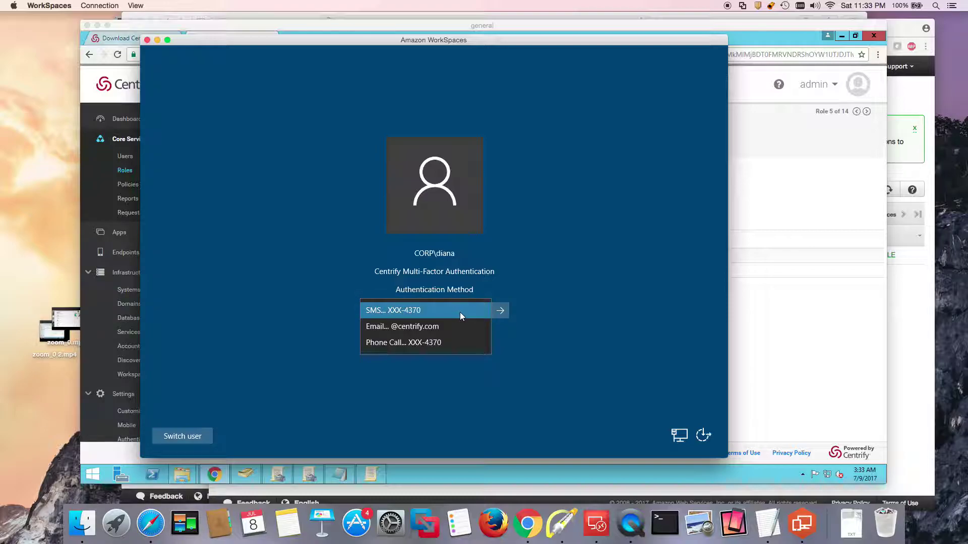
{"action": "left_click", "coordinate": [452, 326]}
{"action": "left_click", "coordinate": [500, 310]}
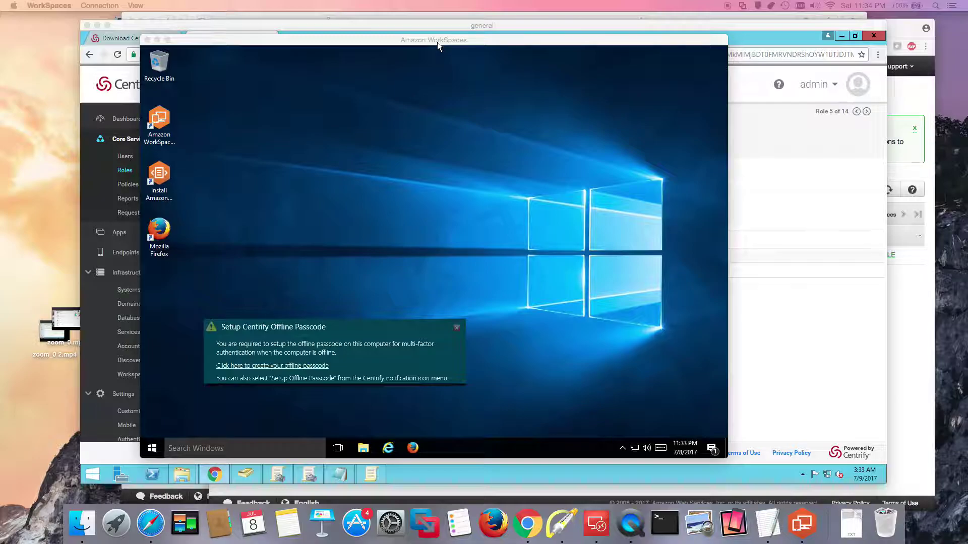
- Set the screen-unlock MFA policy to Enabled, dismiss the error, and close the editor
{"action": "left_click", "coordinate": [371, 476]}
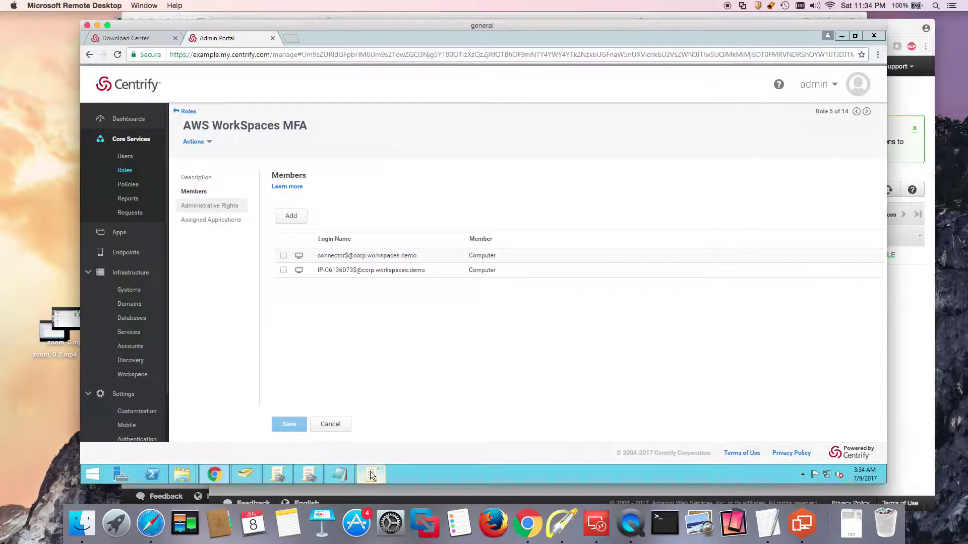
{"action": "left_click", "coordinate": [370, 475]}
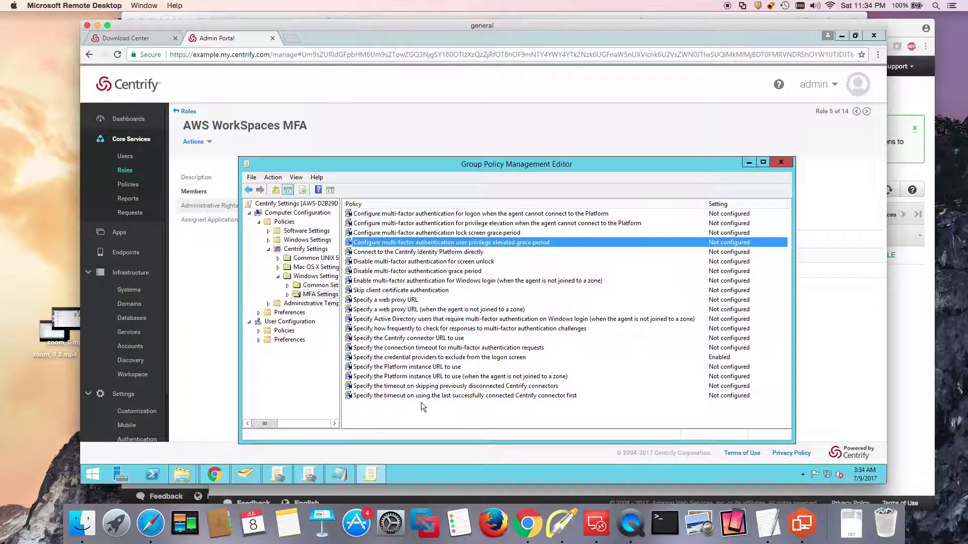
{"action": "left_click", "coordinate": [471, 265]}
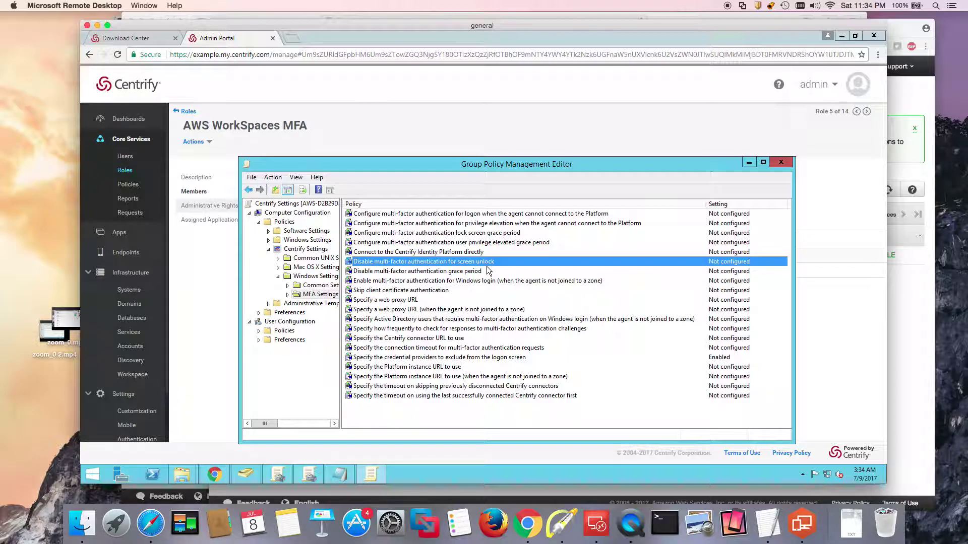
{"action": "double_click", "coordinate": [486, 262]}
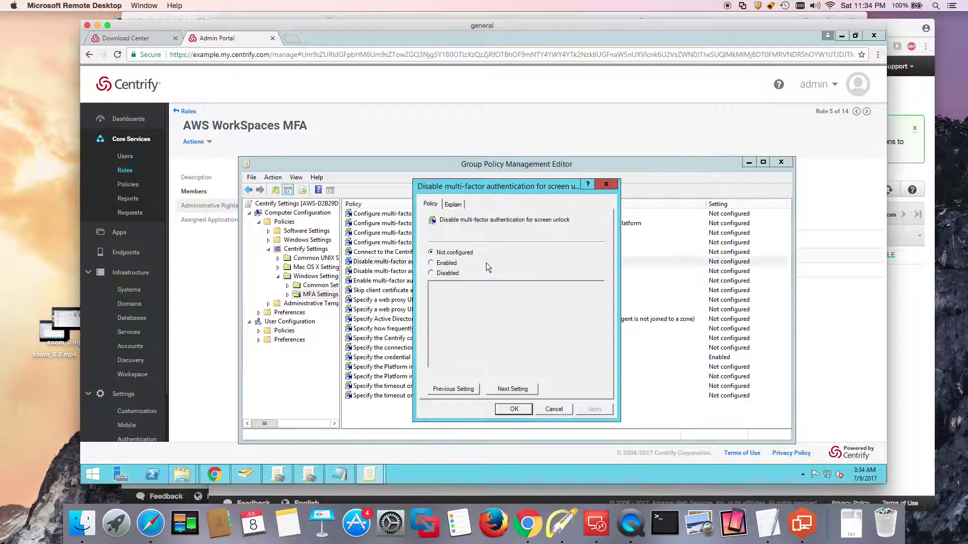
{"action": "left_click", "coordinate": [447, 263]}
{"action": "left_click", "coordinate": [514, 409]}
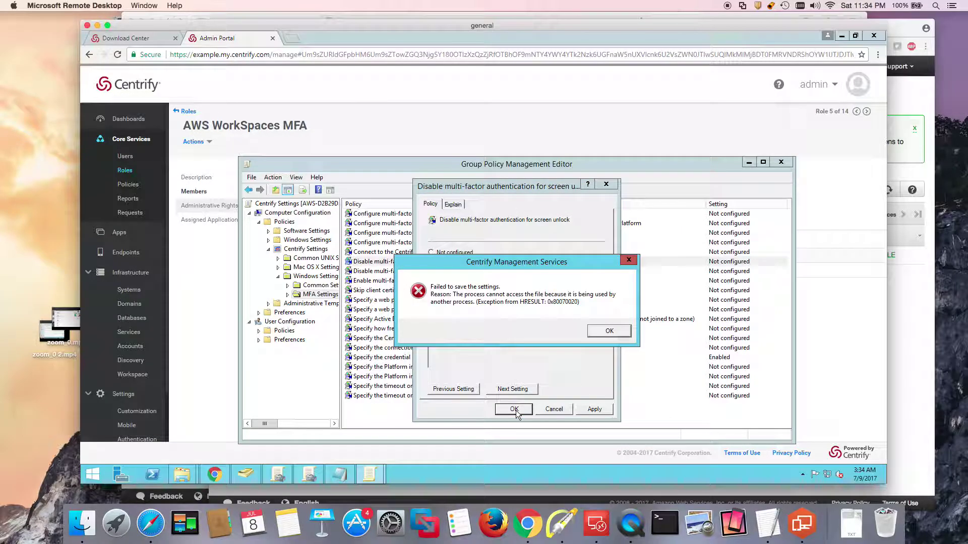
{"action": "left_click", "coordinate": [609, 331]}
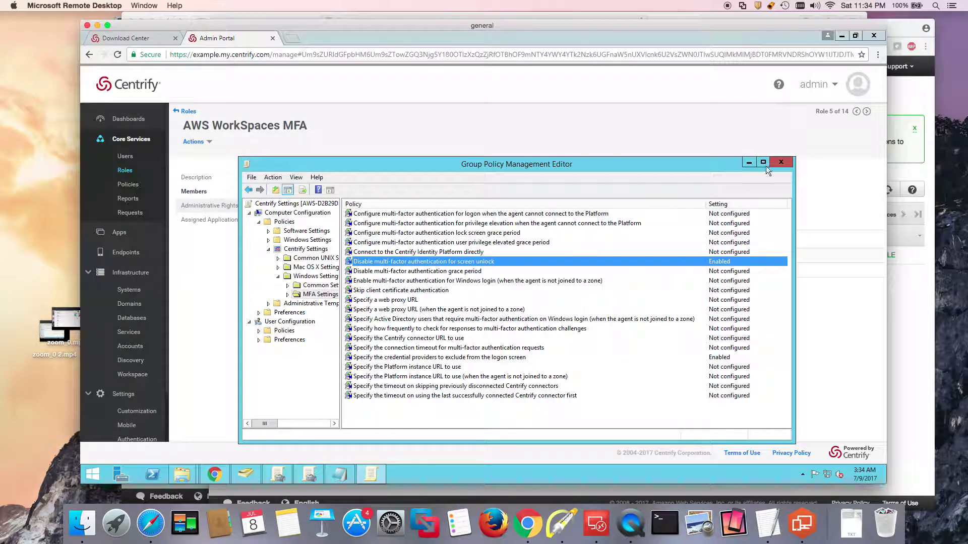
{"action": "left_click", "coordinate": [781, 162]}
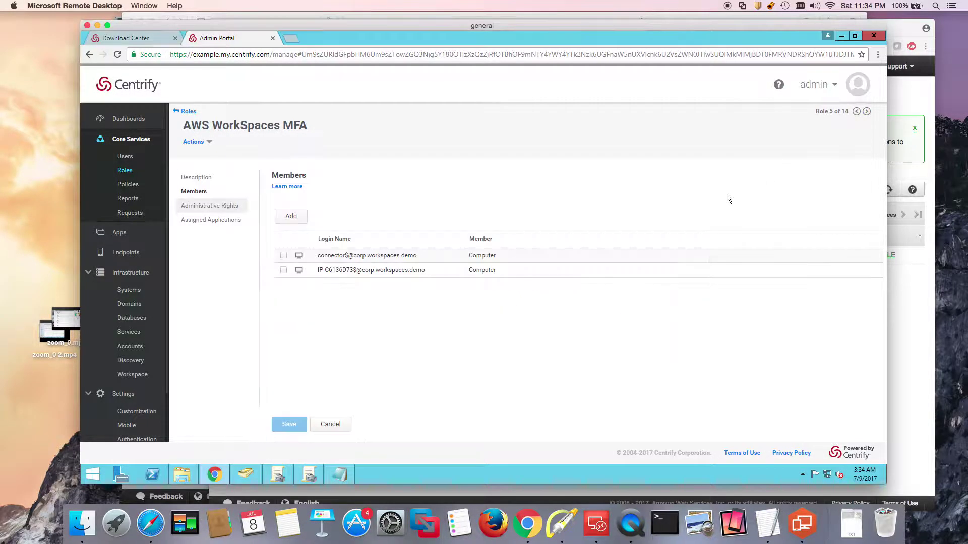
- Check 'Disable MFA for screen unlock' in Centrify Settings GPO under Windows Settings > MFA Settings
{"action": "left_click", "coordinate": [309, 475]}
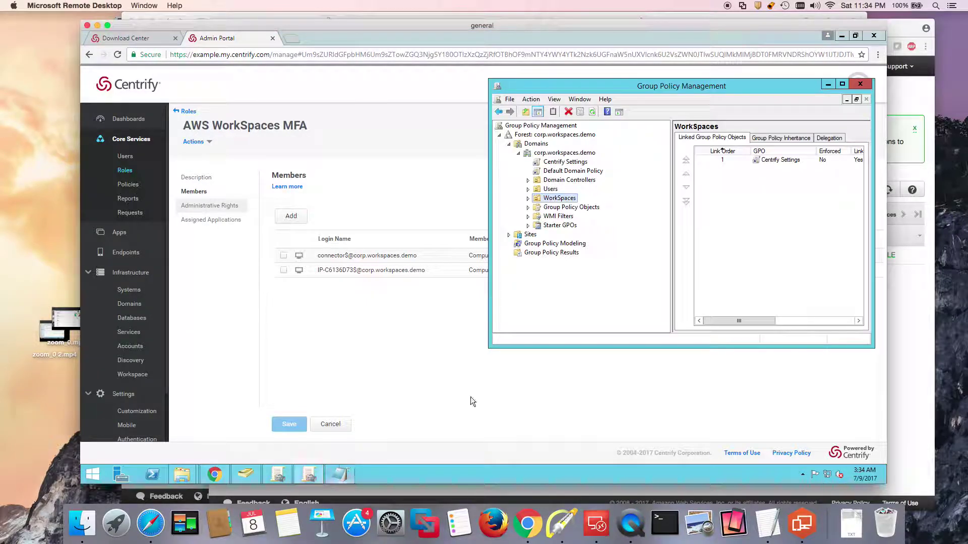
{"action": "right_click", "coordinate": [566, 162]}
{"action": "left_click", "coordinate": [586, 173]}
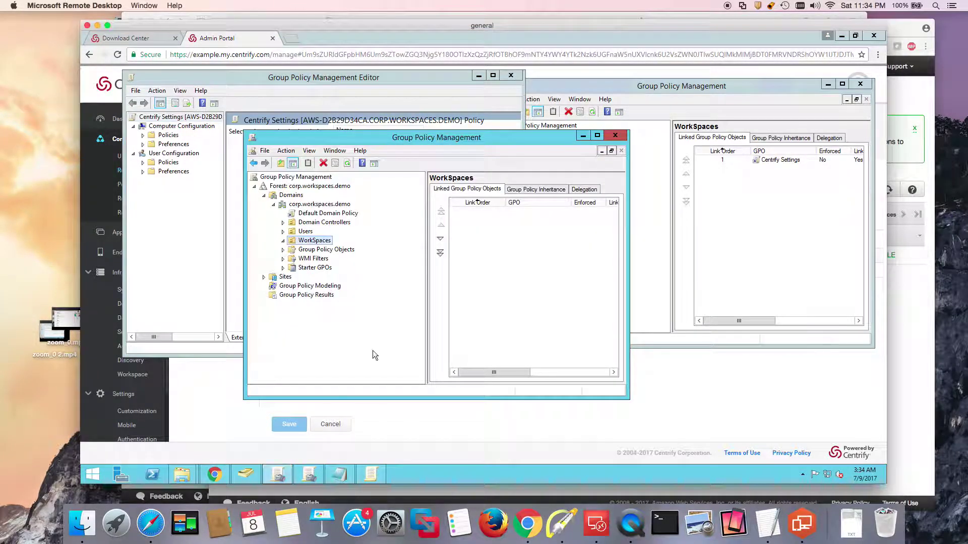
{"action": "double_click", "coordinate": [169, 136]}
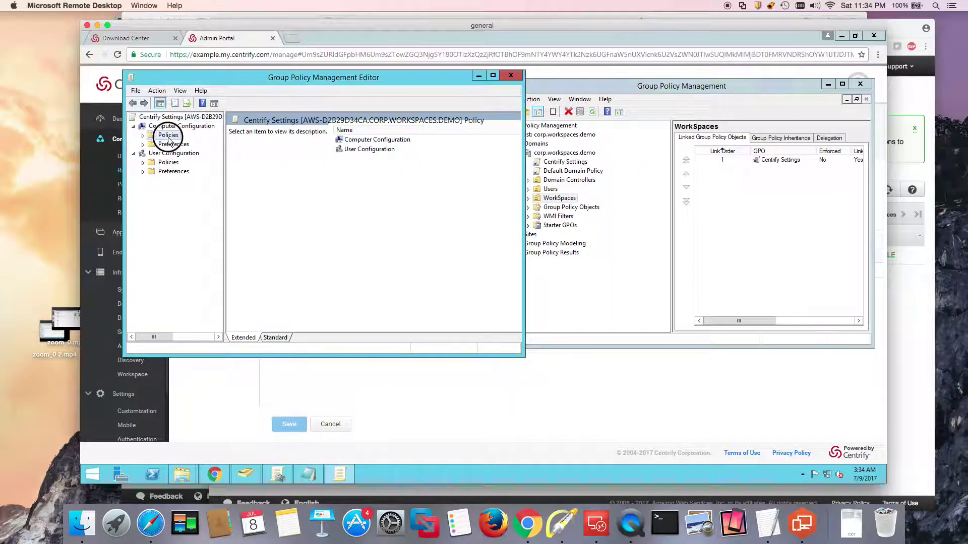
{"action": "left_click", "coordinate": [190, 163]}
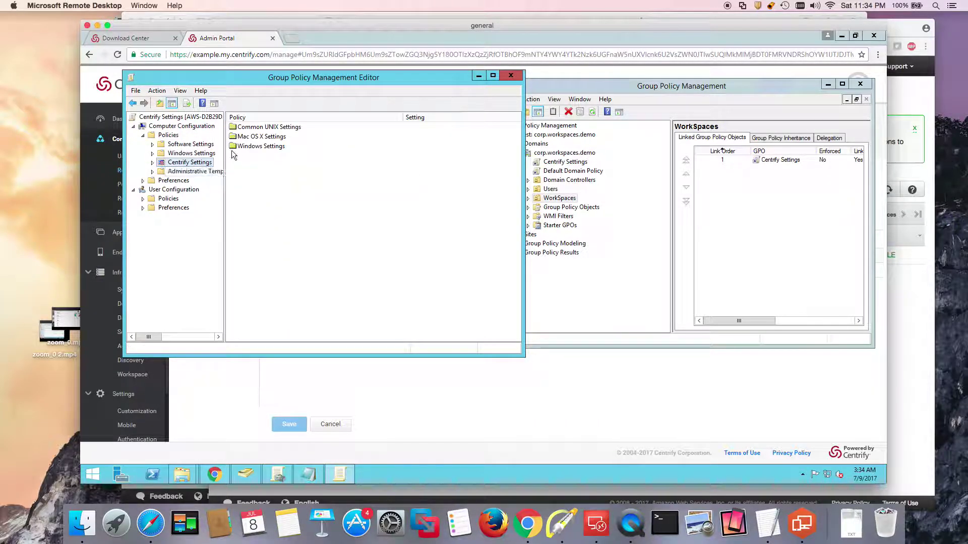
{"action": "double_click", "coordinate": [248, 146]}
{"action": "double_click", "coordinate": [260, 136]}
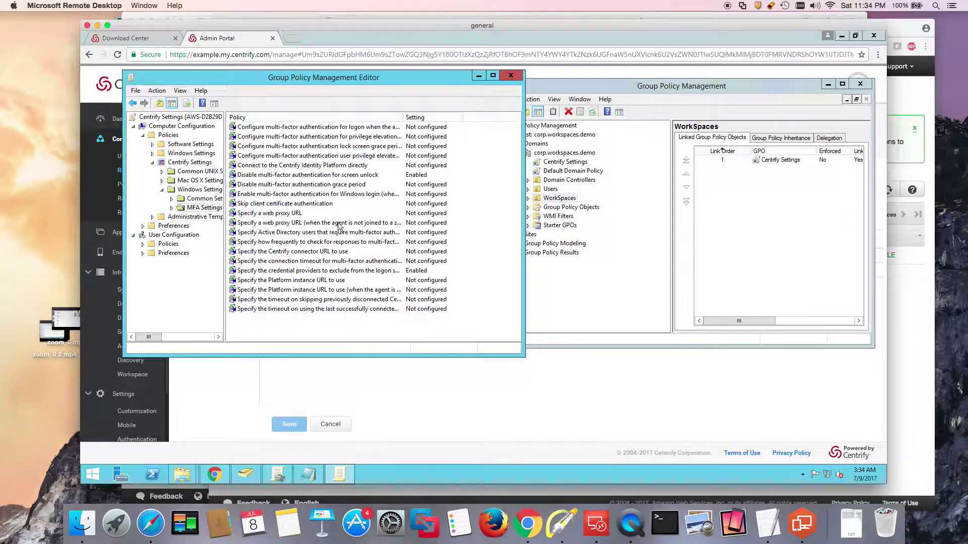
{"action": "double_click", "coordinate": [355, 175]}
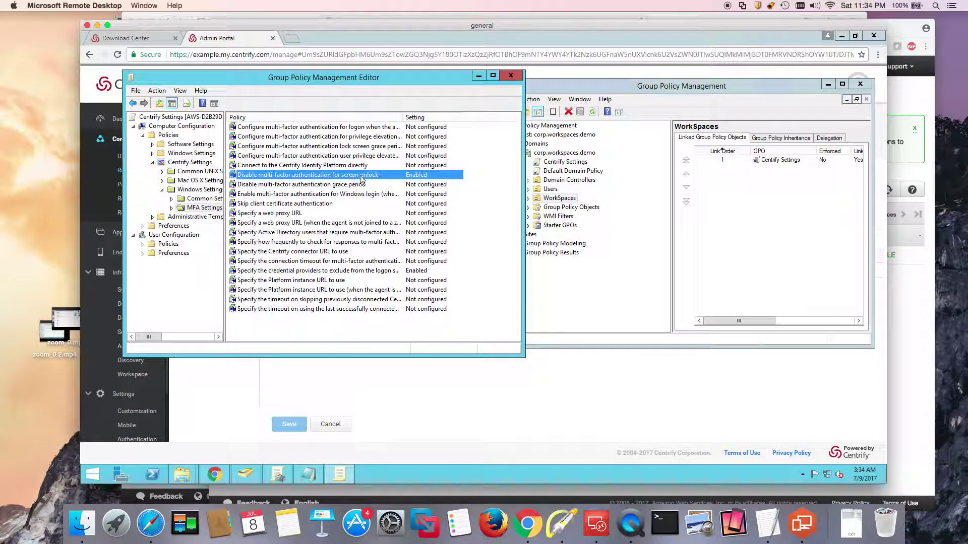
{"action": "left_click", "coordinate": [325, 322]}
{"action": "left_click", "coordinate": [506, 398]}
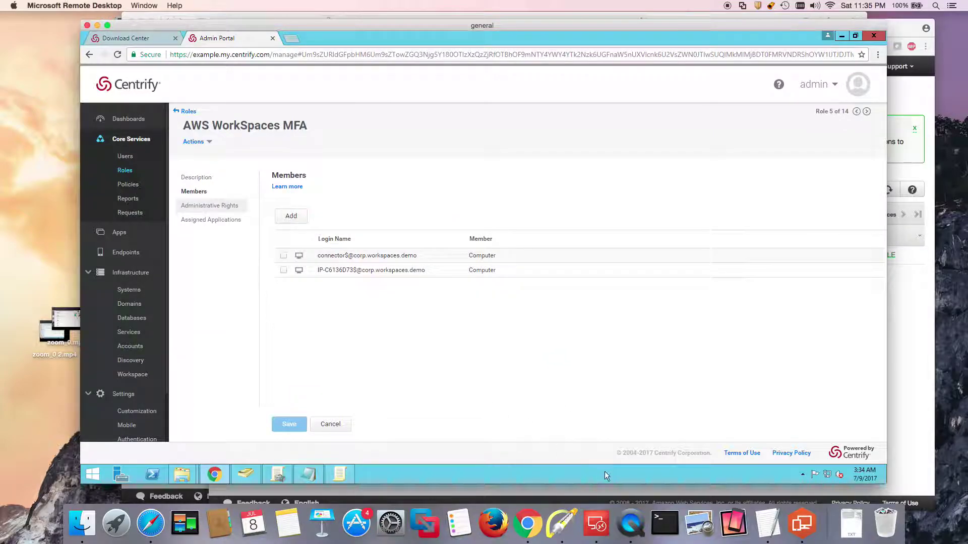
- Dismiss the offline passcode notice and run gpupdate /force in a cmd prompt
{"action": "left_click", "coordinate": [801, 523]}
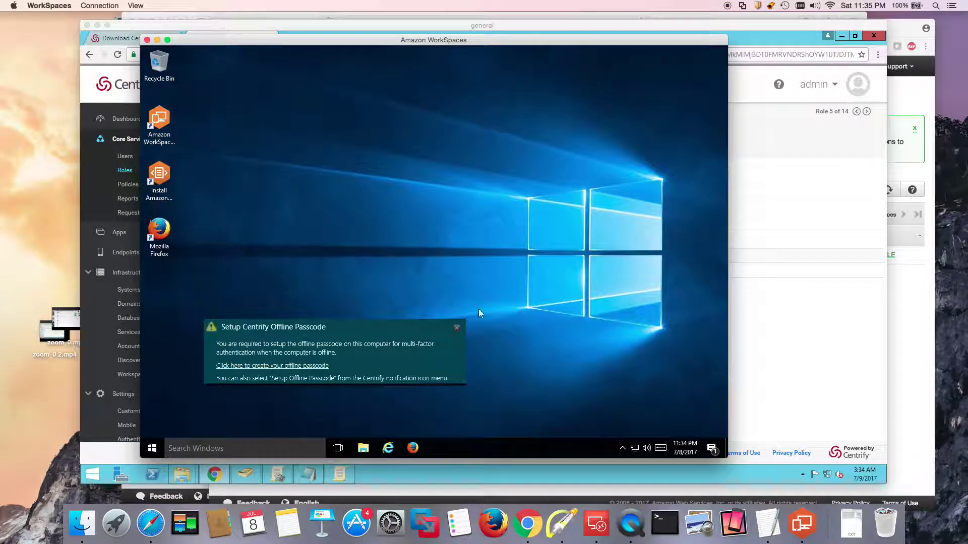
{"action": "left_click", "coordinate": [458, 328]}
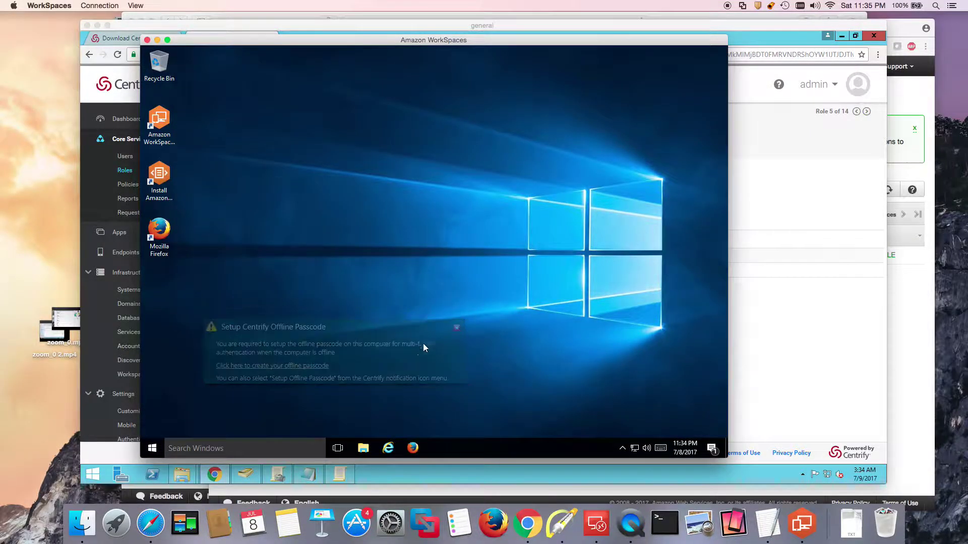
{"action": "right_click", "coordinate": [162, 444]}
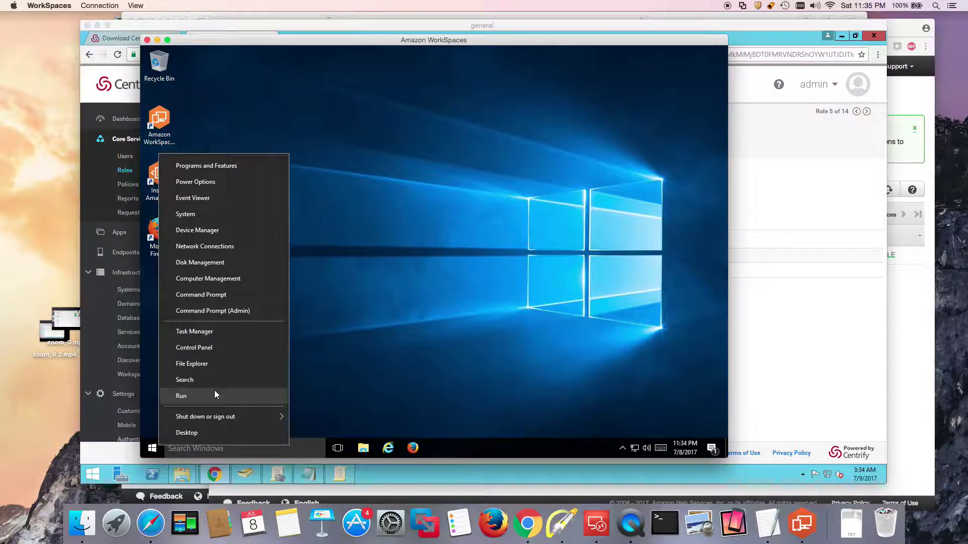
{"action": "left_click", "coordinate": [216, 393]}
{"action": "type", "text": "cmd"}
{"action": "key", "text": "Return"}
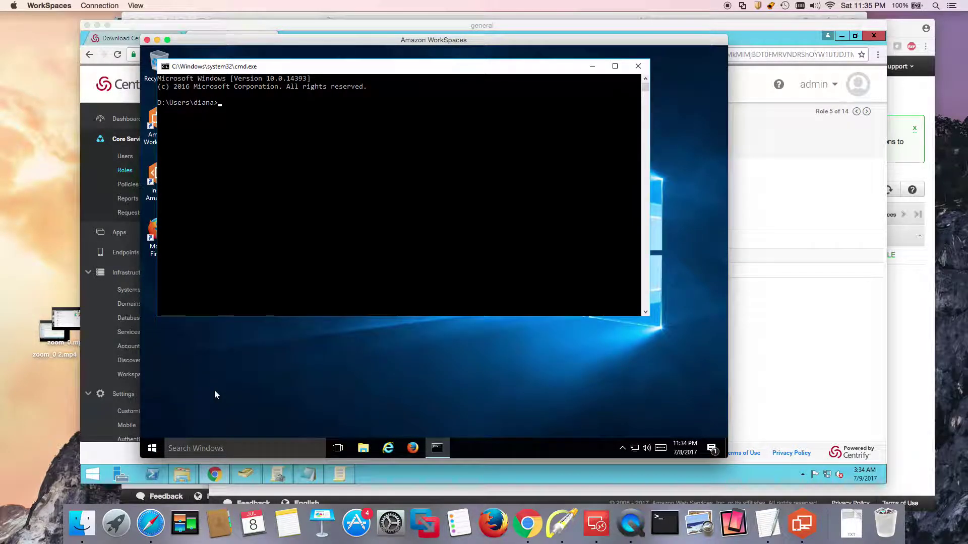
{"action": "type", "text": "gpupdate /force"}
{"action": "key", "text": "Return"}
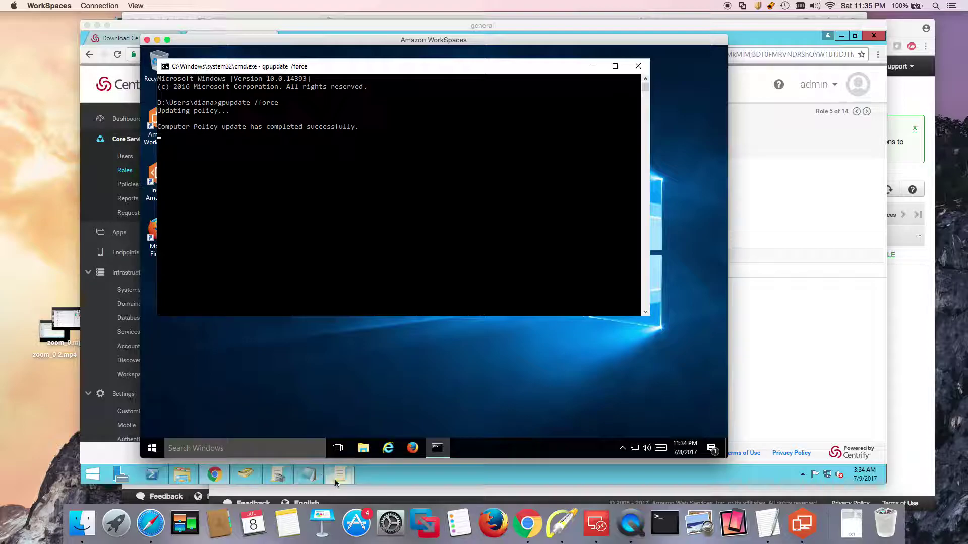
- Open the 'Disable multi-factor authentication grace period' policy and view its Explain text
{"action": "key", "text": "super+Tab"}
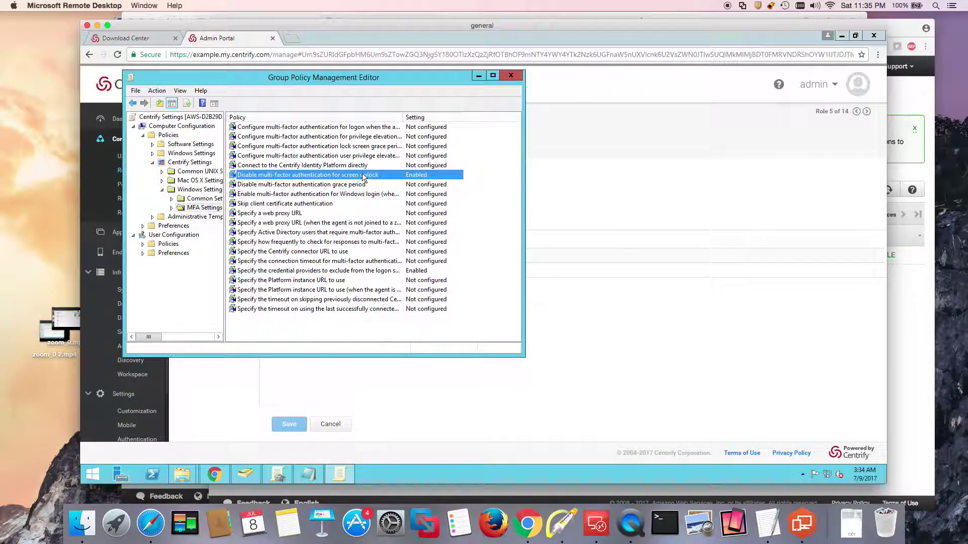
{"action": "double_click", "coordinate": [346, 187]}
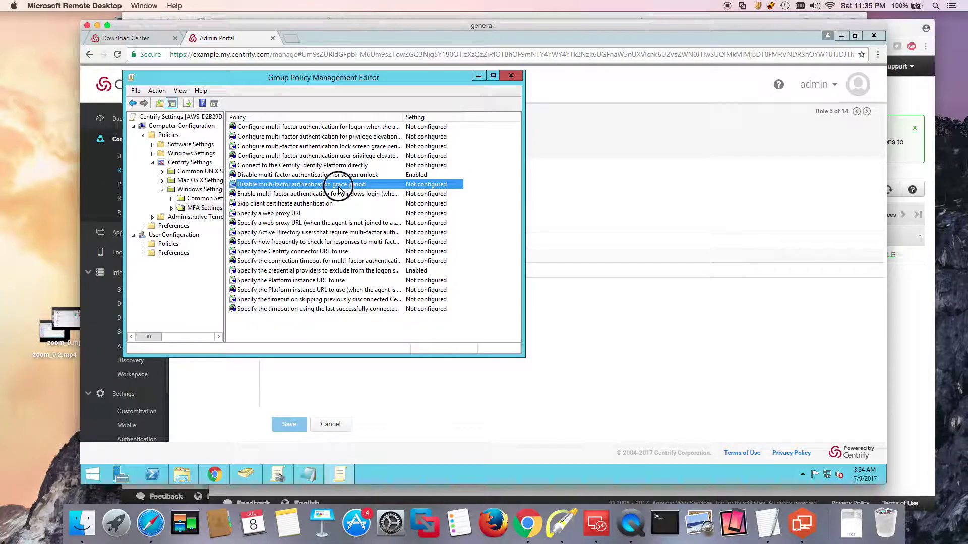
{"action": "left_click", "coordinate": [259, 118]}
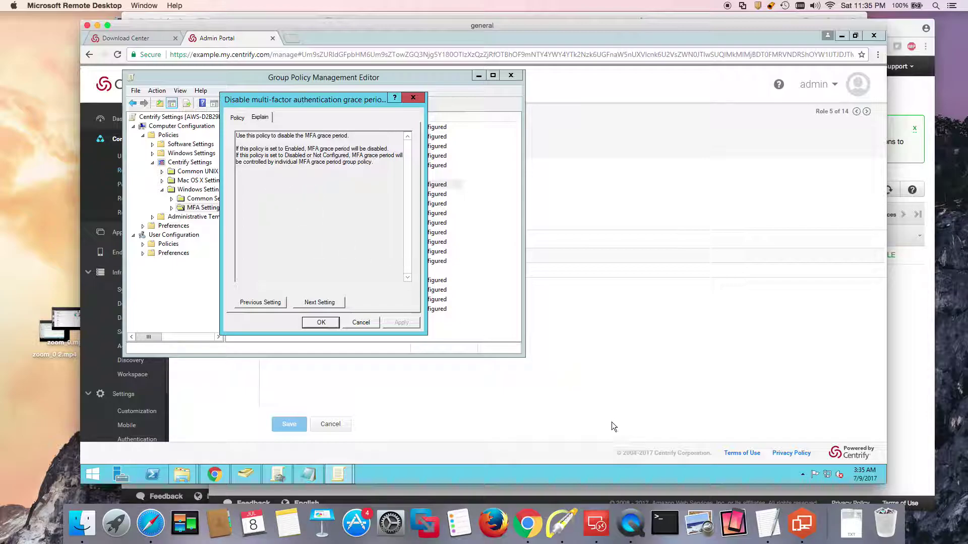
- Close the command prompt and lock the Windows session via Send CTRL-ALT-DEL
{"action": "left_click", "coordinate": [801, 524]}
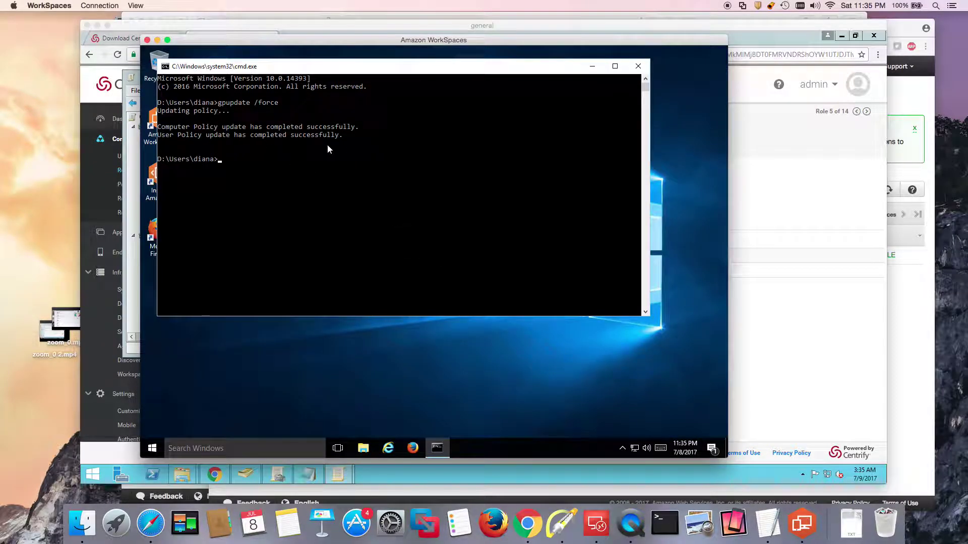
{"action": "left_click", "coordinate": [639, 66]}
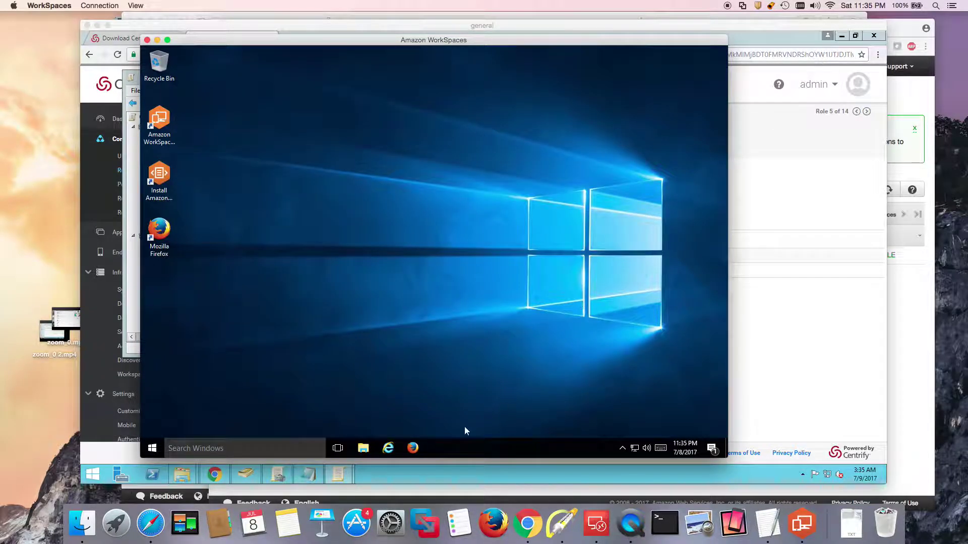
{"action": "left_click", "coordinate": [107, 6]}
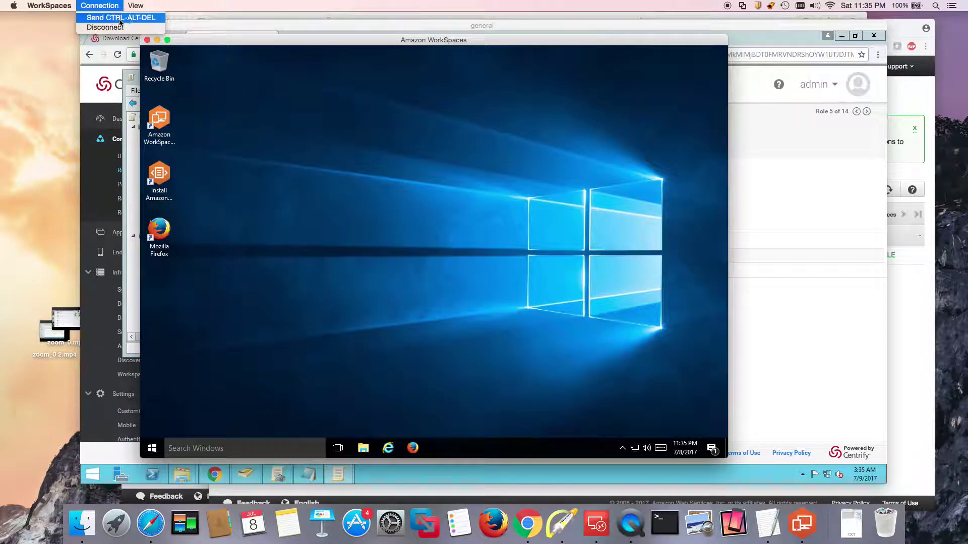
{"action": "left_click", "coordinate": [118, 19]}
{"action": "left_click", "coordinate": [409, 178]}
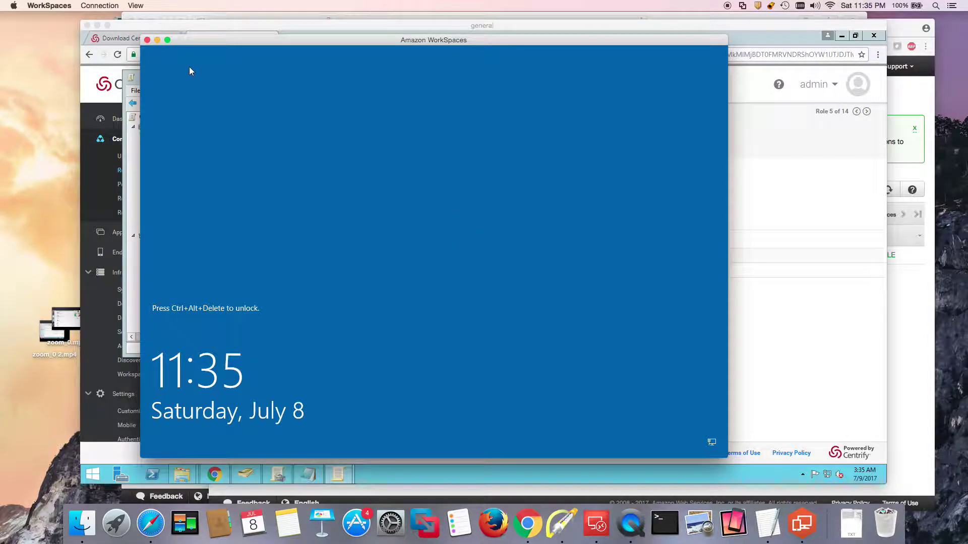
- Unlock the session with only the password, with no MFA prompt appearing
{"action": "left_click", "coordinate": [100, 5]}
{"action": "left_click", "coordinate": [118, 18]}
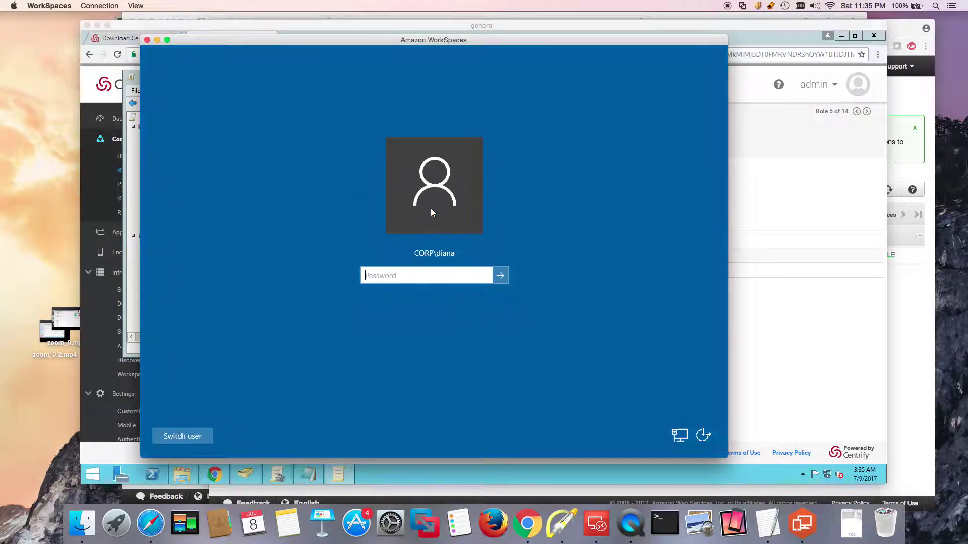
{"action": "type", "text": "********"}
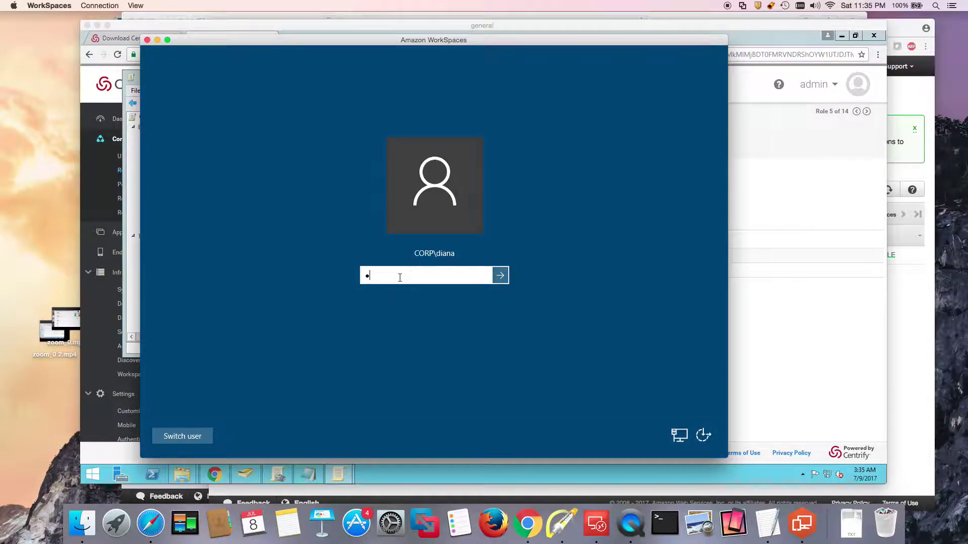
{"action": "key", "text": "Return"}
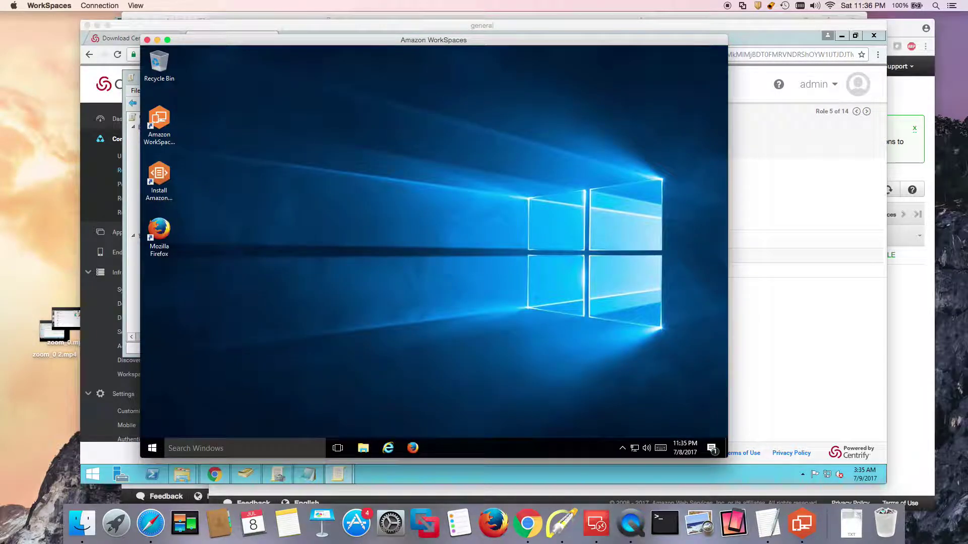